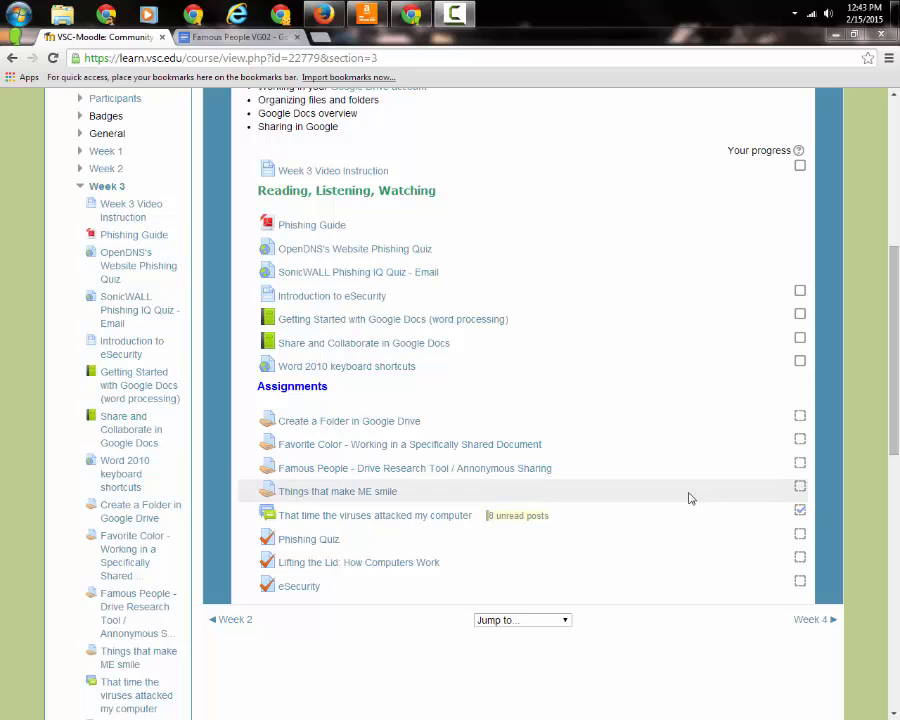
# Open the Famous People - Drive Research Tool assignment and switch to the Famous People VG02 doc
pyautogui.click(478, 470)
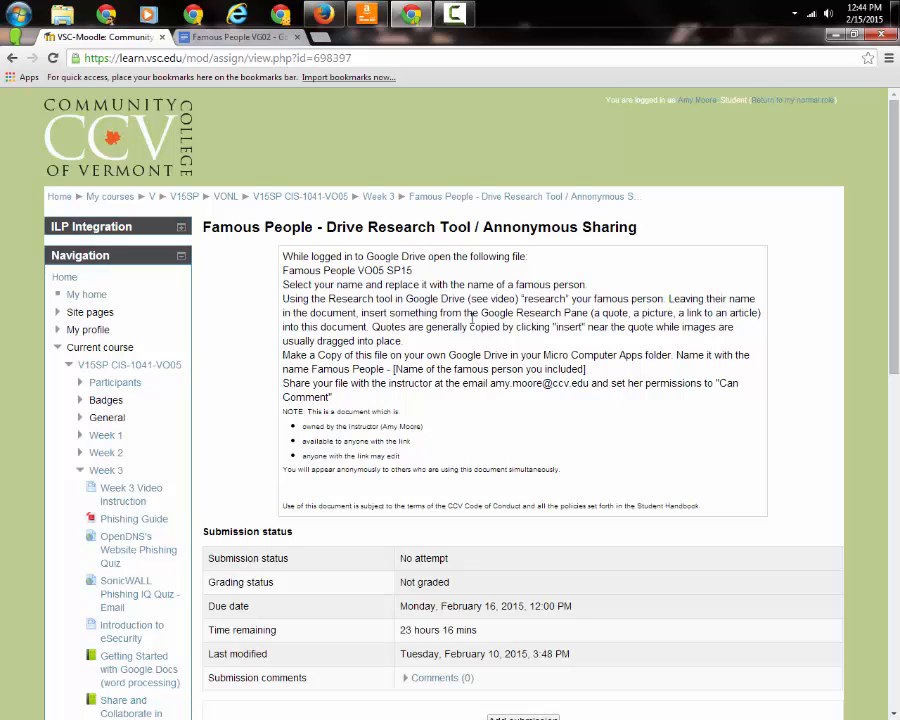
pyautogui.click(245, 37)
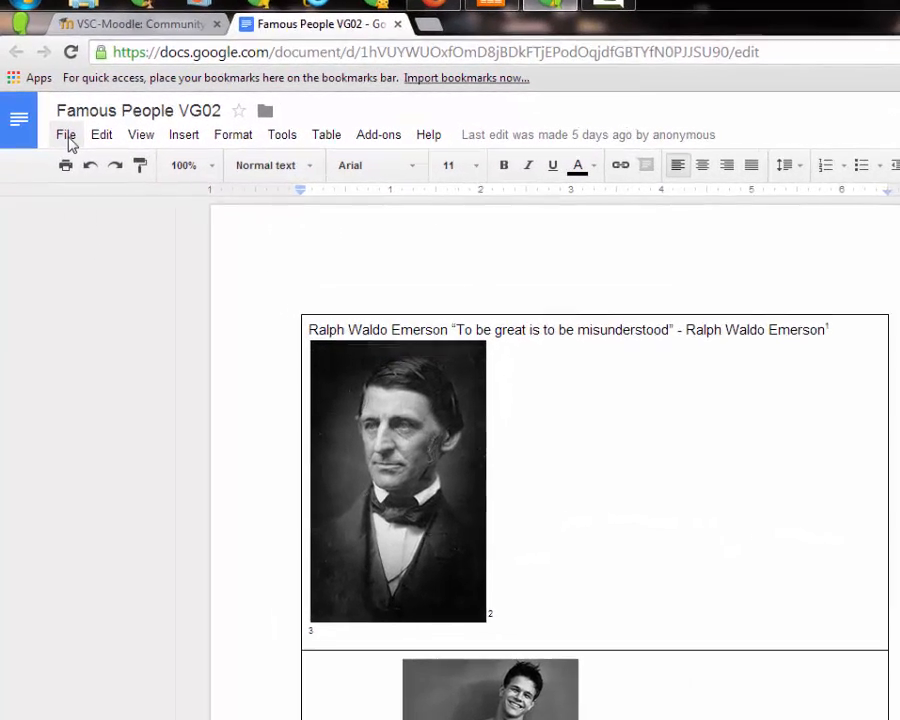
# Make a copy of the doc named 'Famous People - Ralph Waldo Emerson'
pyautogui.click(49, 119)
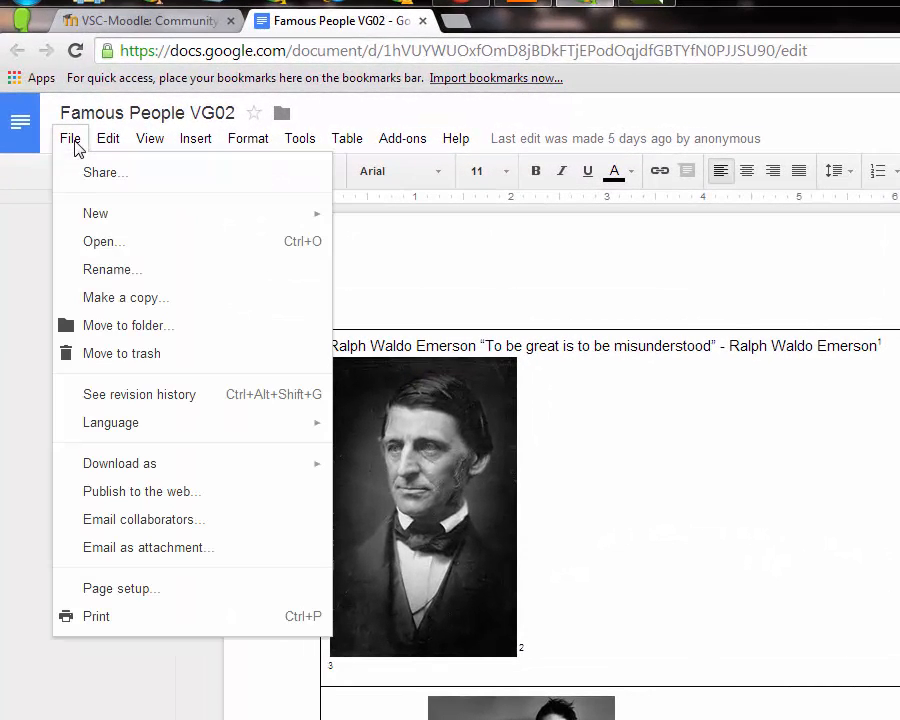
pyautogui.click(112, 300)
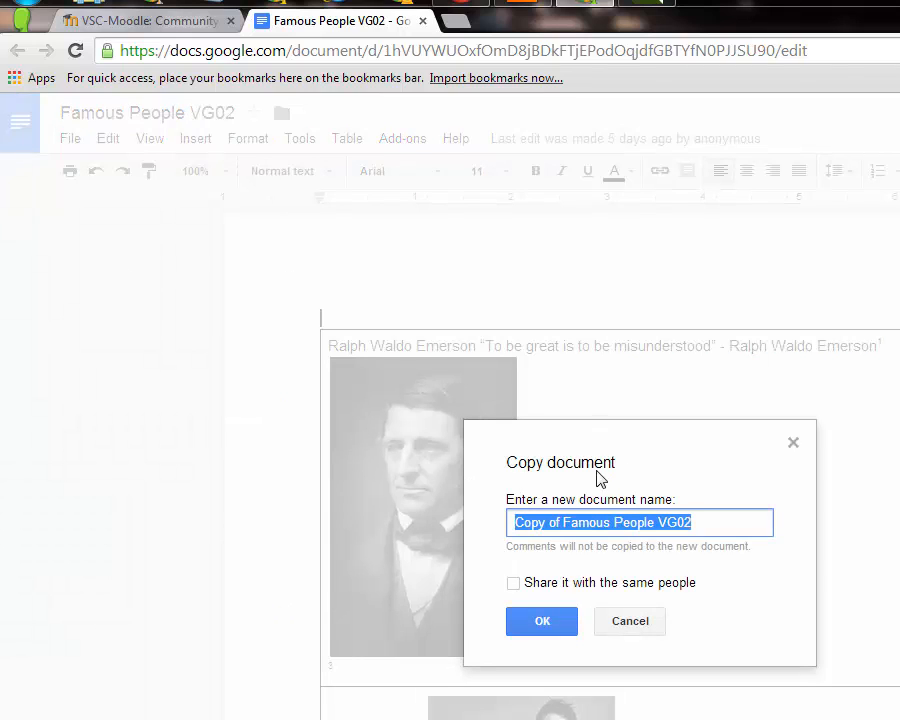
pyautogui.click(565, 523)
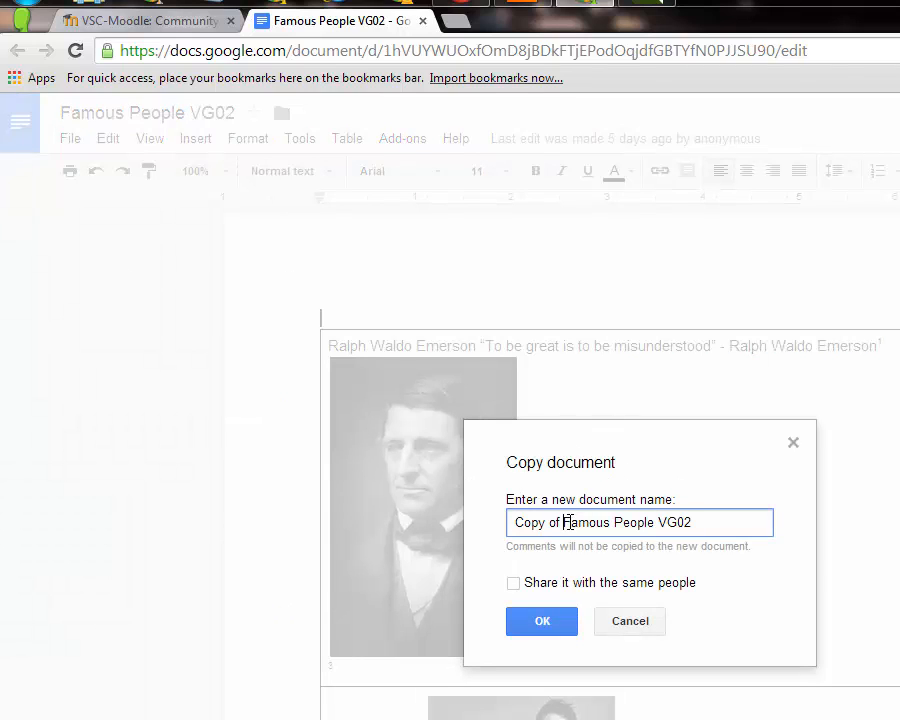
pyautogui.moveTo(565, 523); pyautogui.dragTo(488, 506)
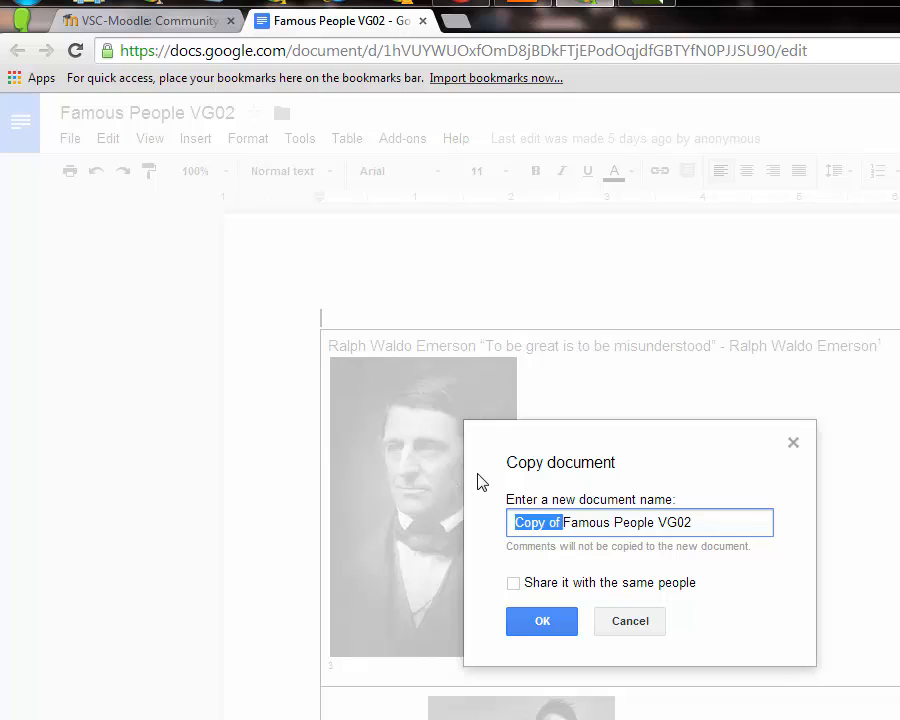
pyautogui.press('BackSpace')
pyautogui.press('BackSpace')
pyautogui.press('BackSpace')
pyautogui.press('BackSpace')
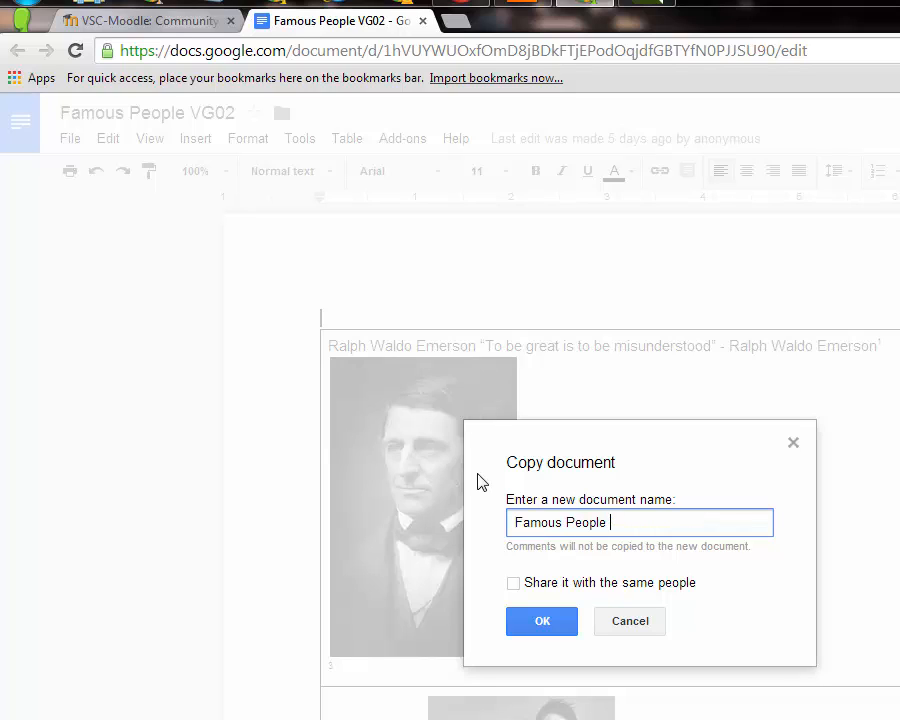
pyautogui.write('- Ralph Waldo ')
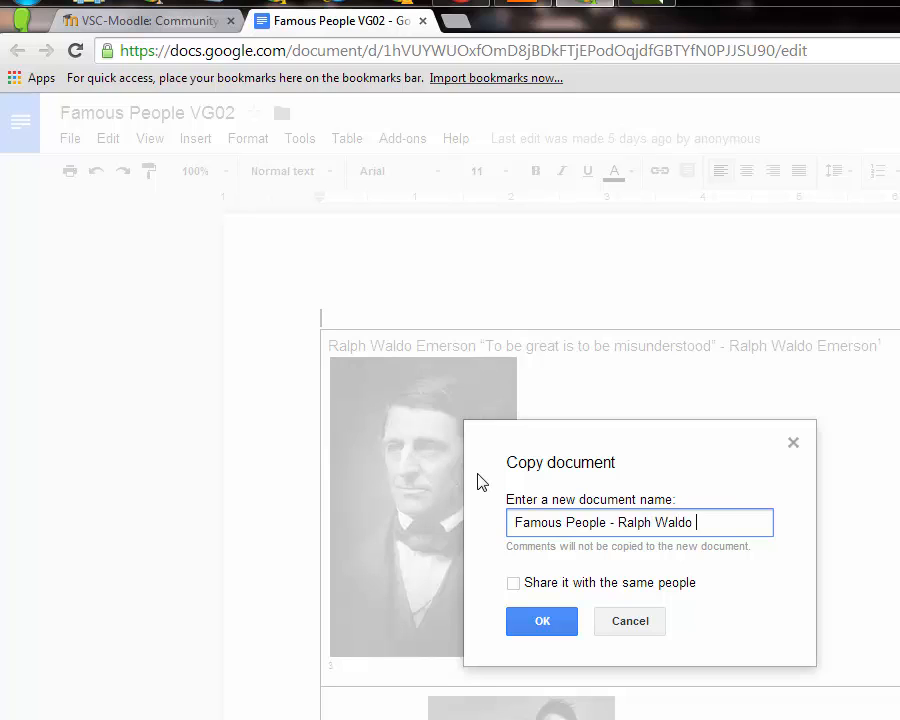
pyautogui.write('Emerson')
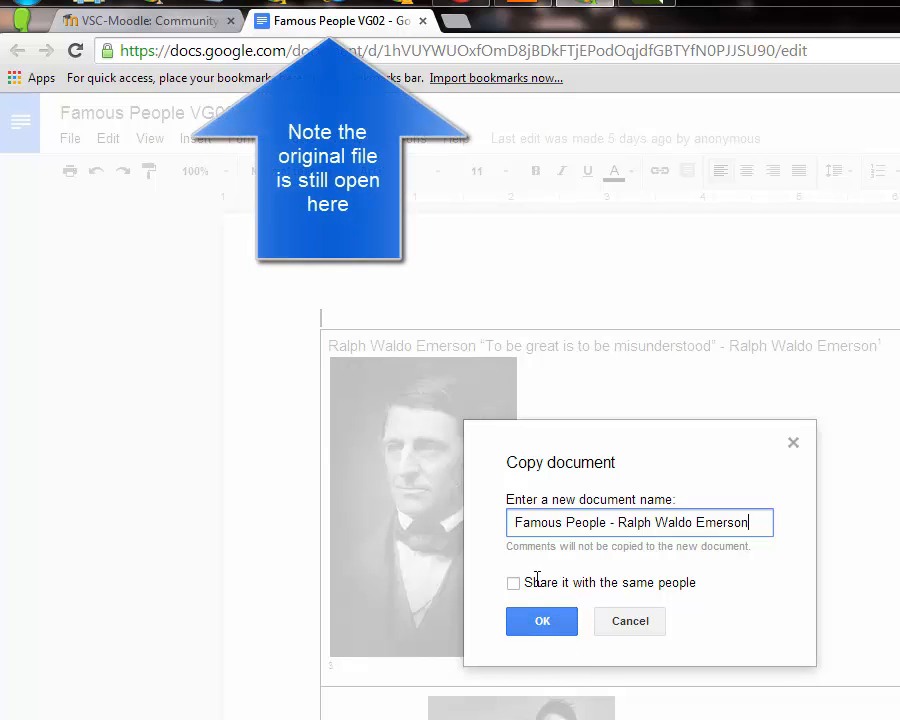
pyautogui.click(542, 620)
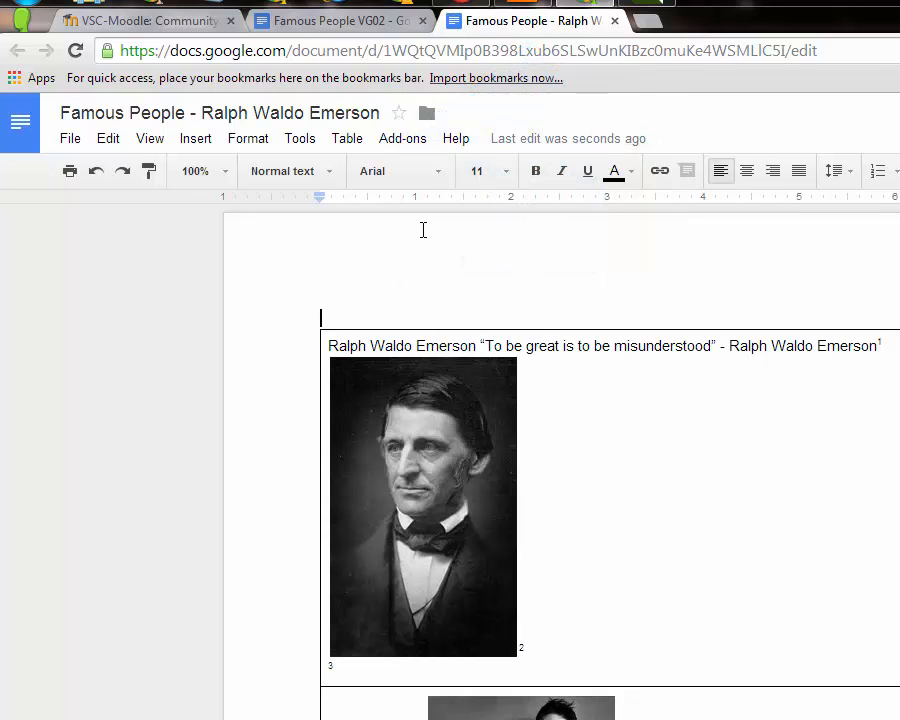
# Move the Emerson copy into the CIS 1041 Spring 2015 Drive folder
pyautogui.click(427, 117)
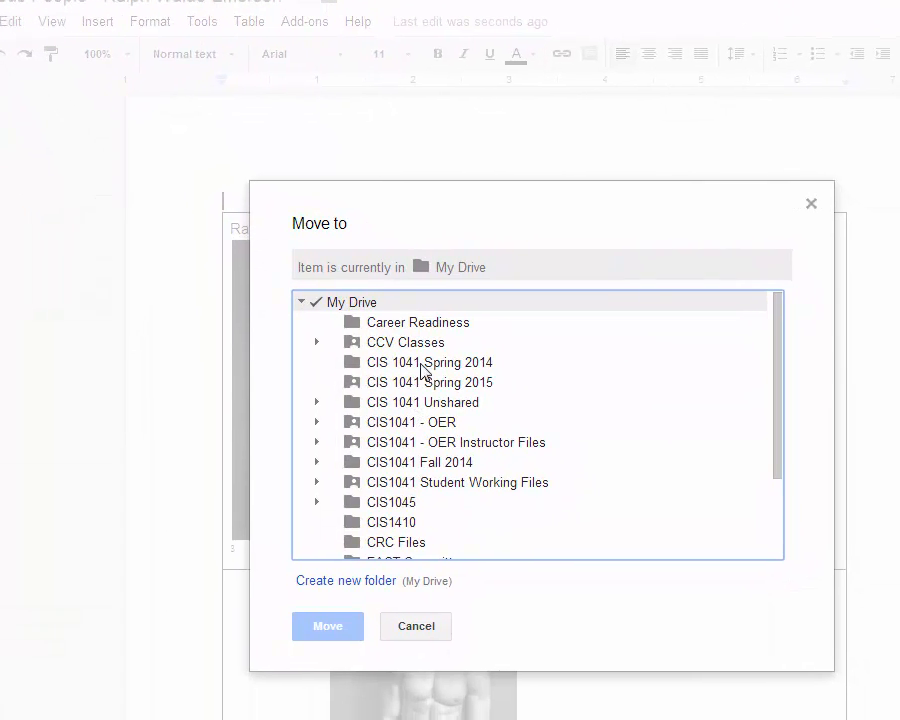
pyautogui.click(435, 386)
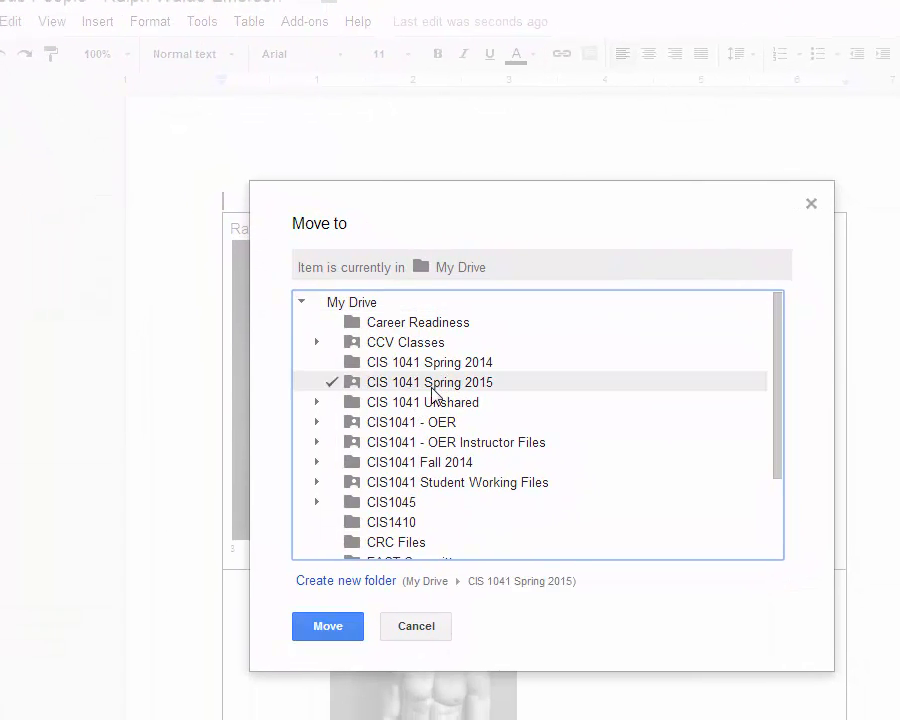
pyautogui.click(330, 627)
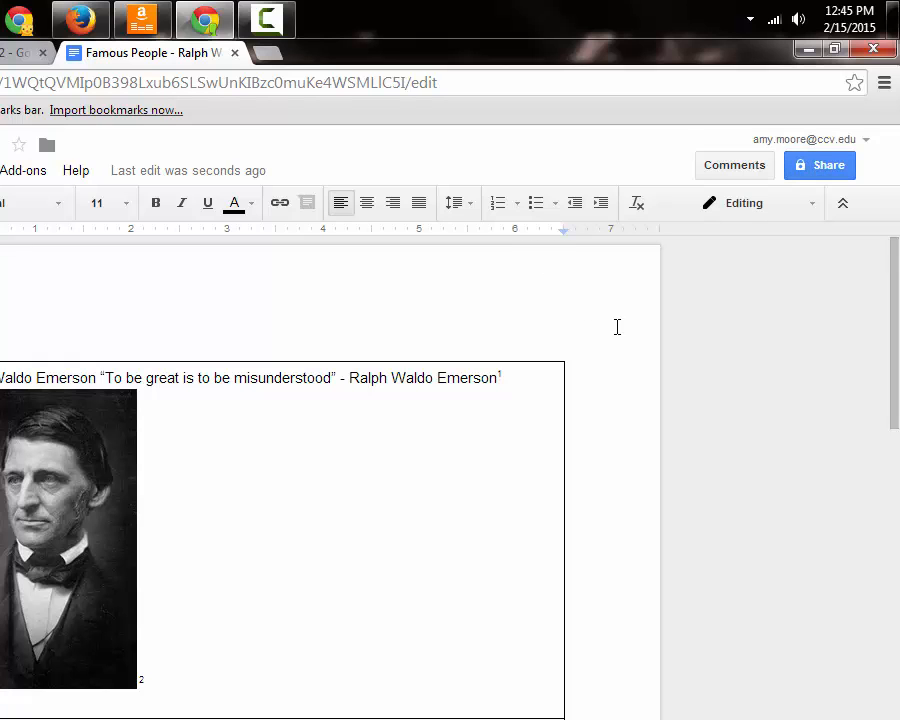
# Share the copy with the instructor's e-mail as Can comment, without sending a notification
pyautogui.click(824, 170)
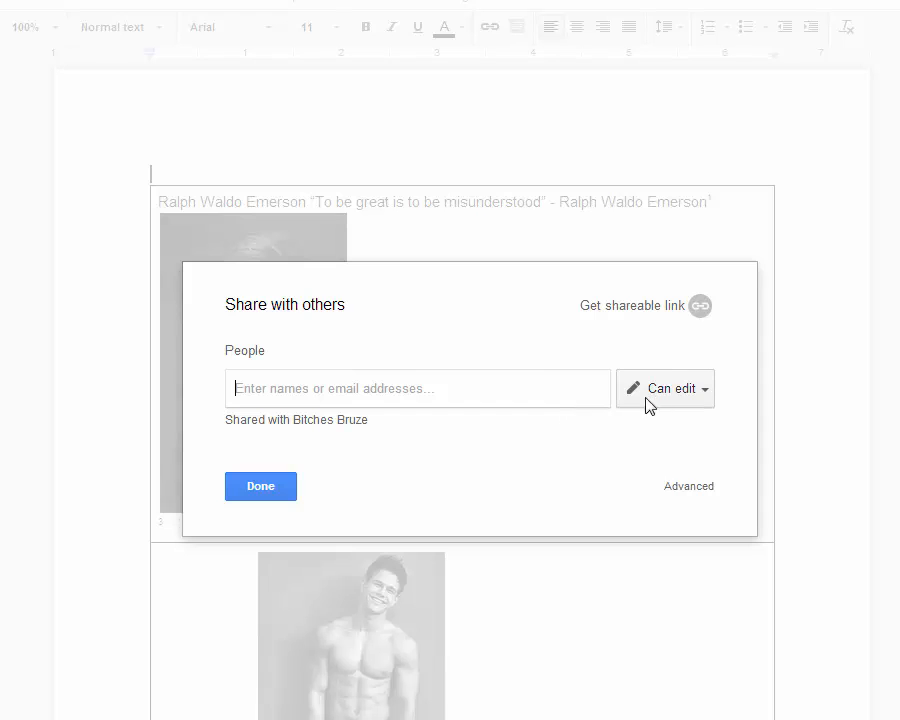
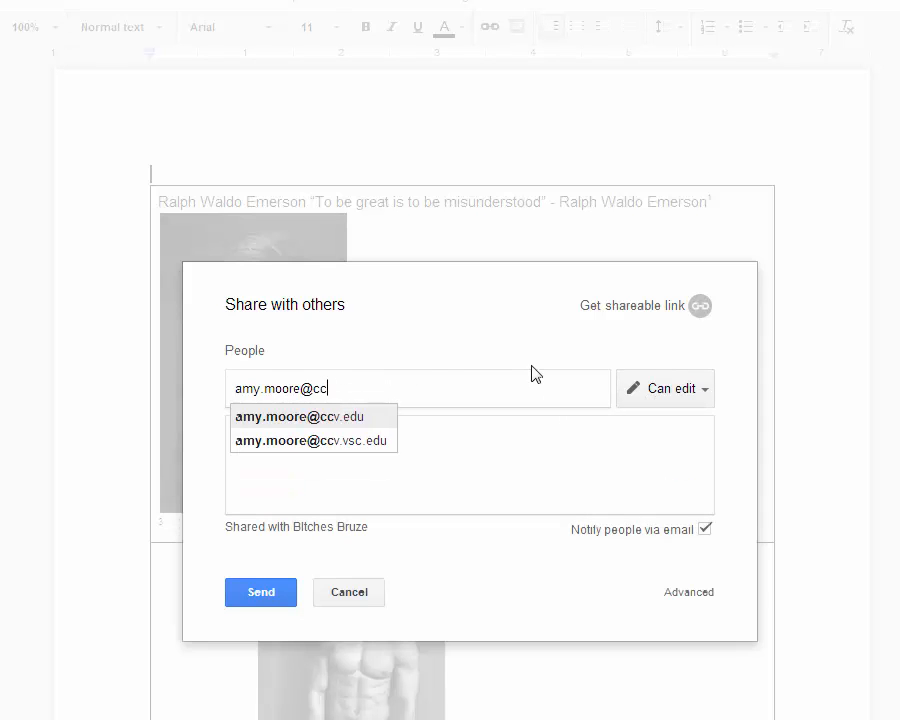
pyautogui.click(700, 392)
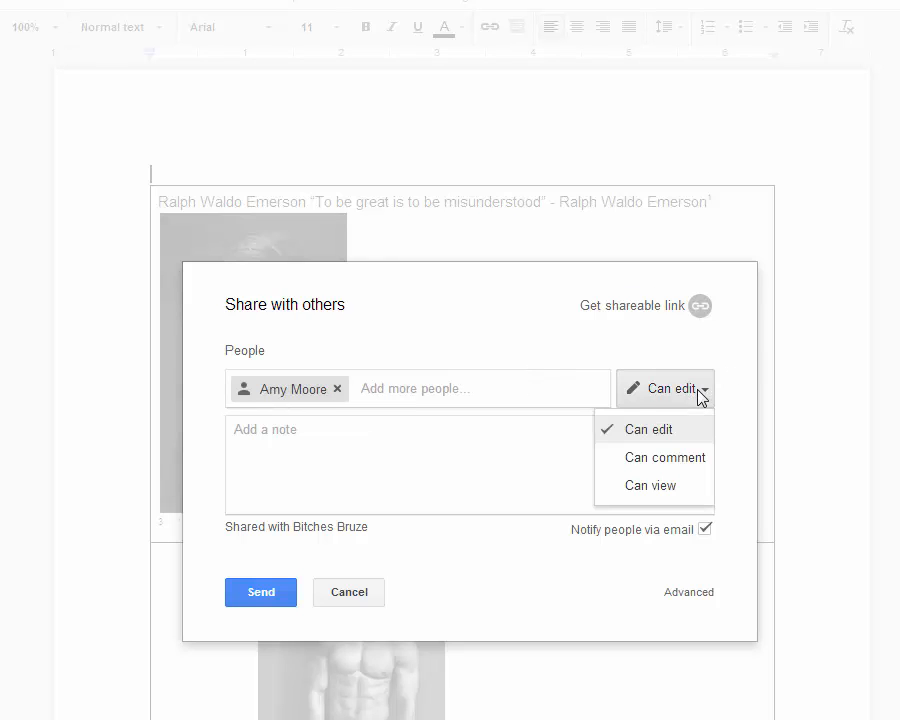
pyautogui.click(650, 460)
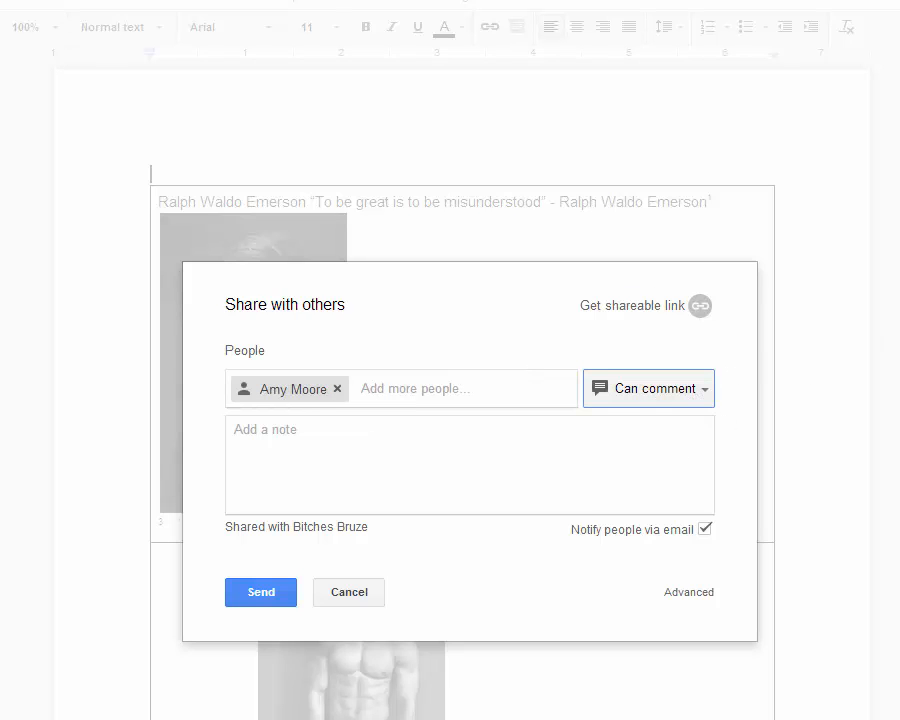
pyautogui.click(705, 530)
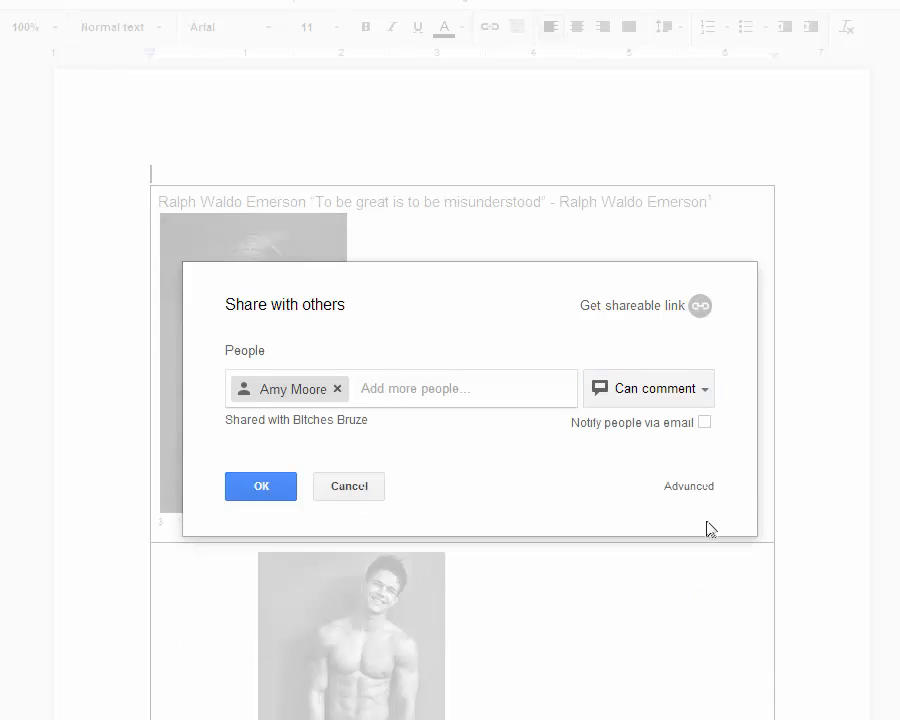
pyautogui.click(263, 488)
pyautogui.click(343, 372)
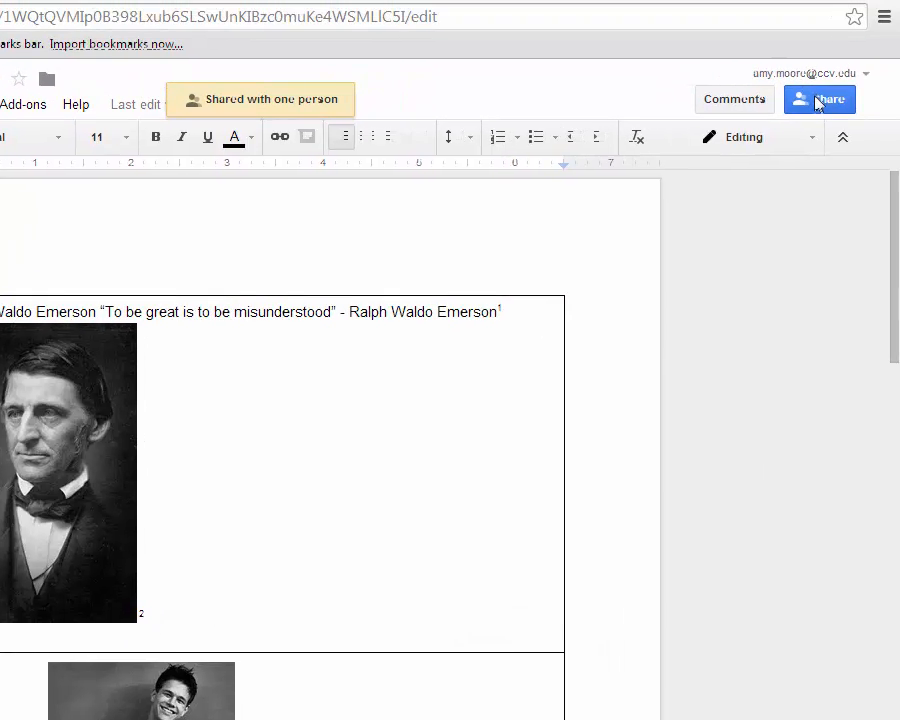
# Turn on link sharing so anyone with the link can view the copy
pyautogui.click(818, 100)
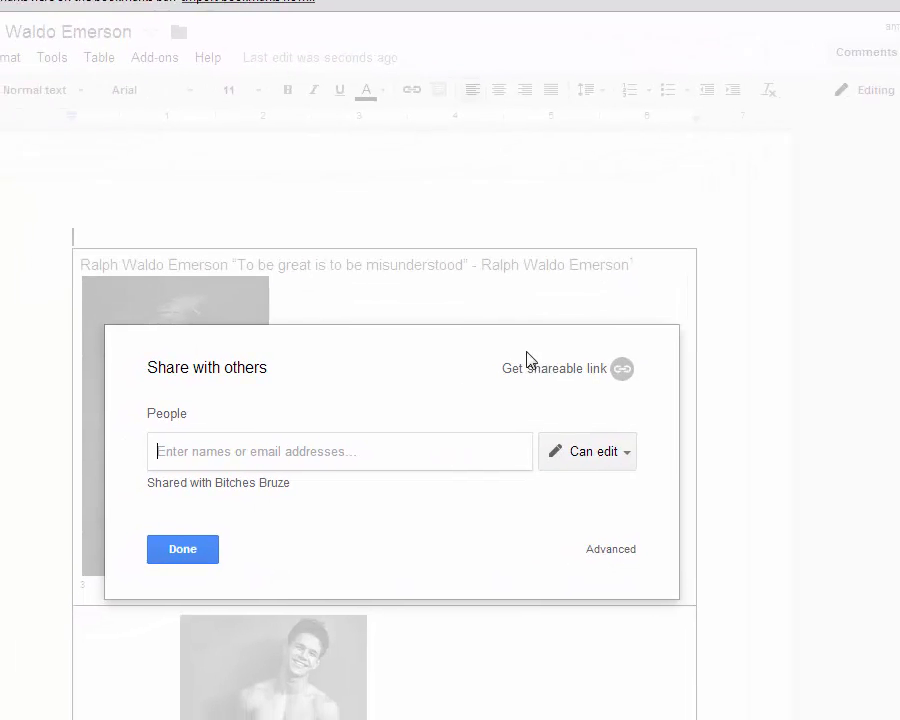
pyautogui.click(708, 341)
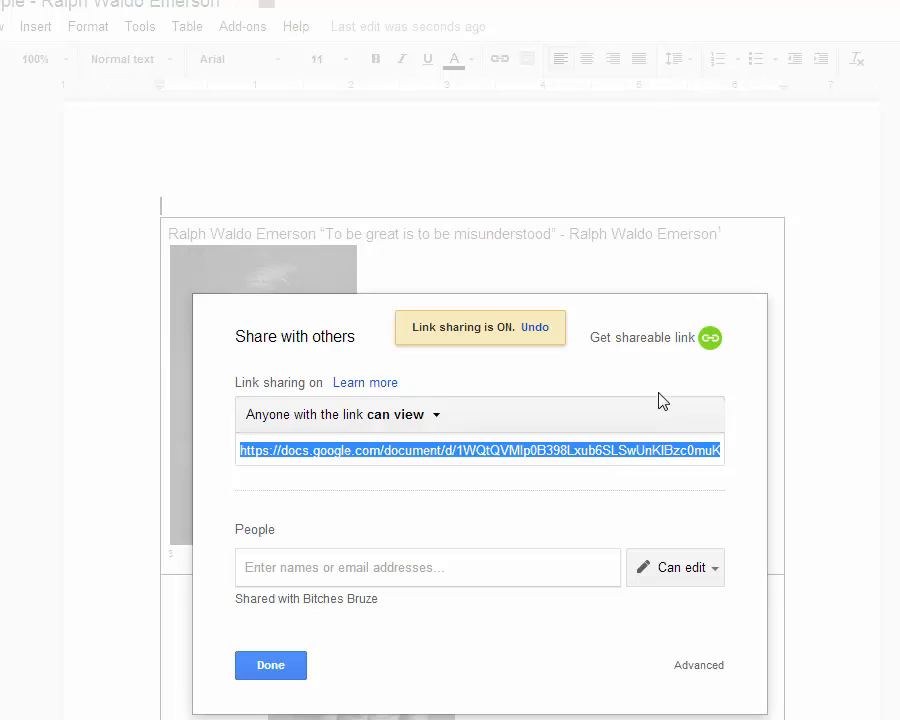
pyautogui.click(270, 666)
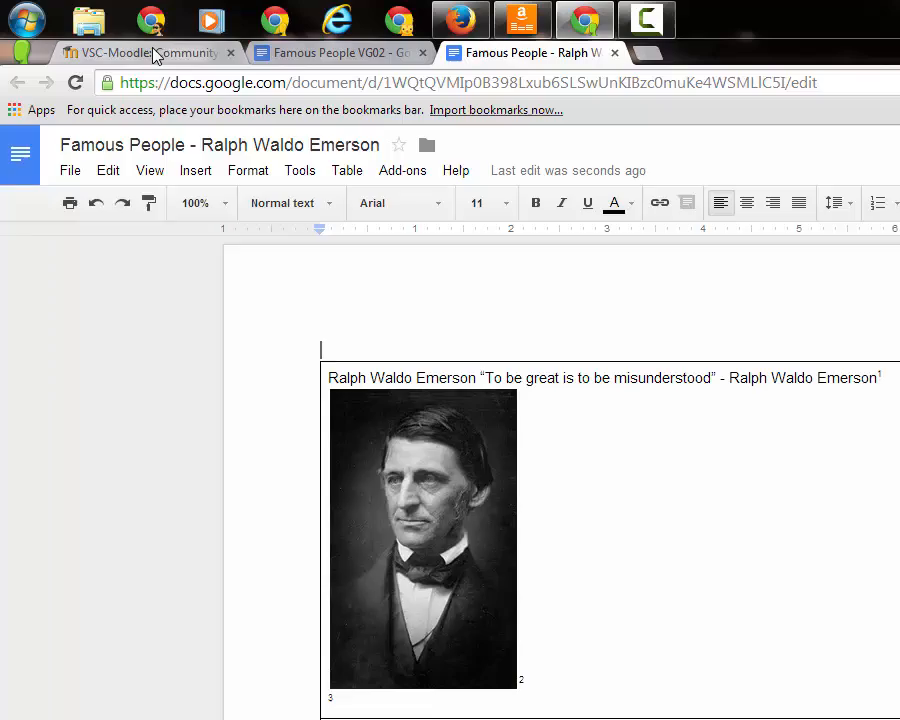
# Paste the doc's sharing URL into a new Moodle Online text submission and select it
pyautogui.click(155, 52)
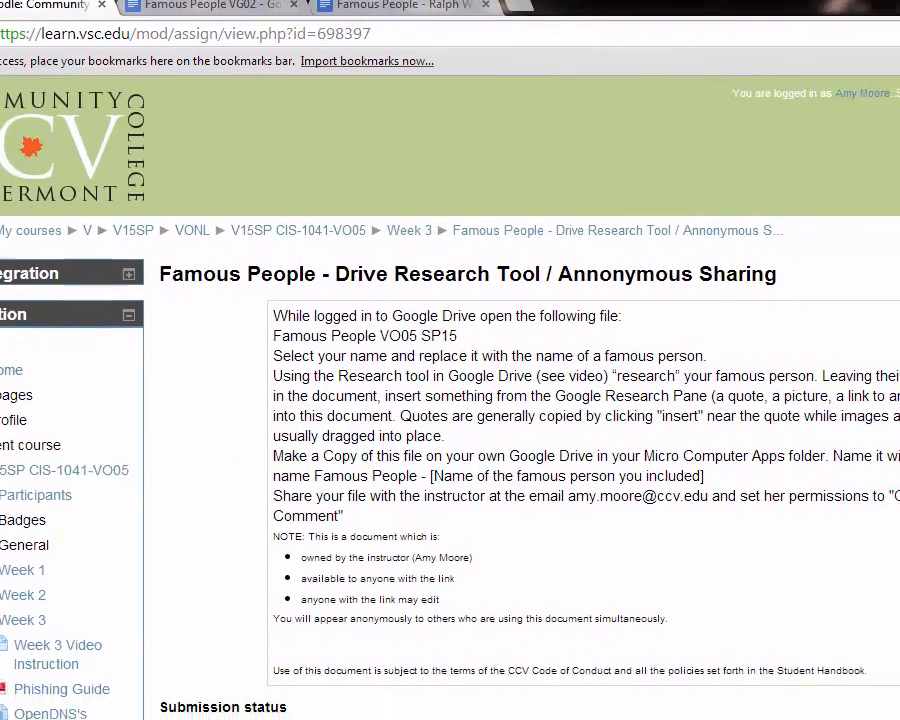
pyautogui.scroll(-3, 538, 327)
pyautogui.scroll(-1, 603, 446)
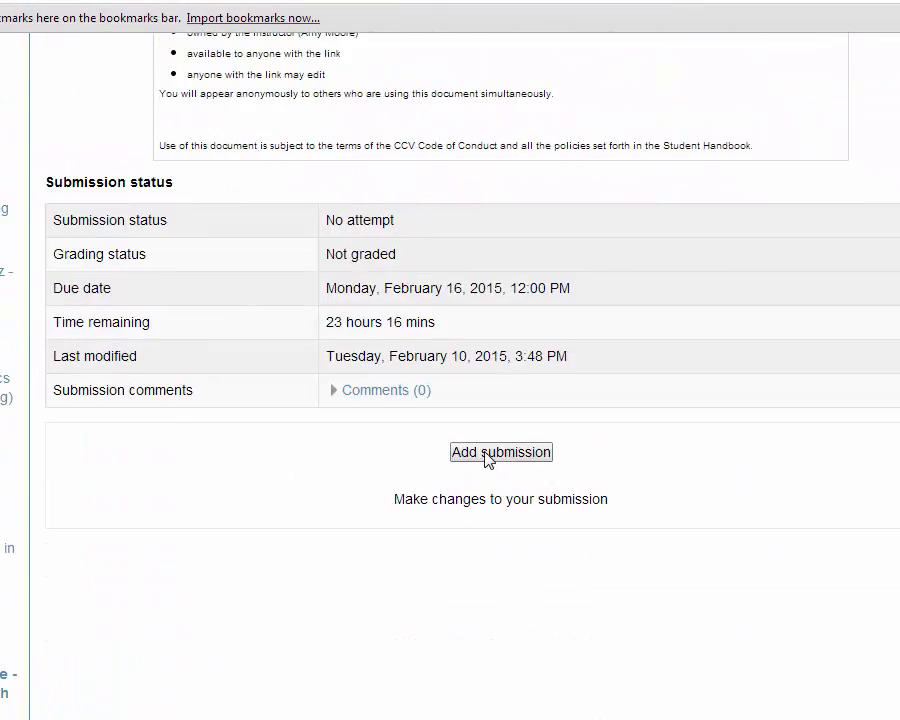
pyautogui.click(508, 430)
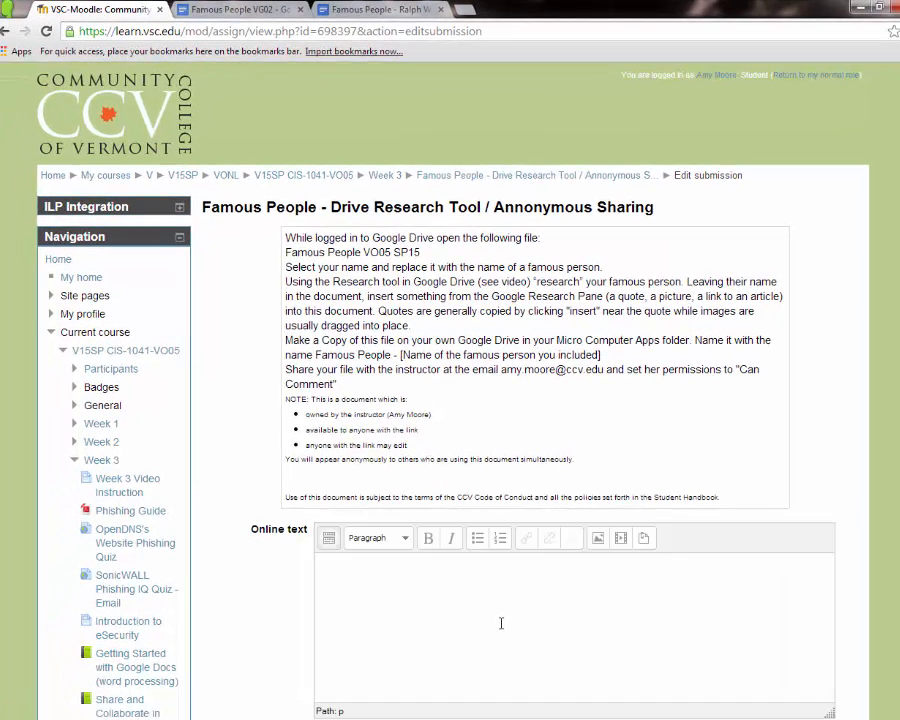
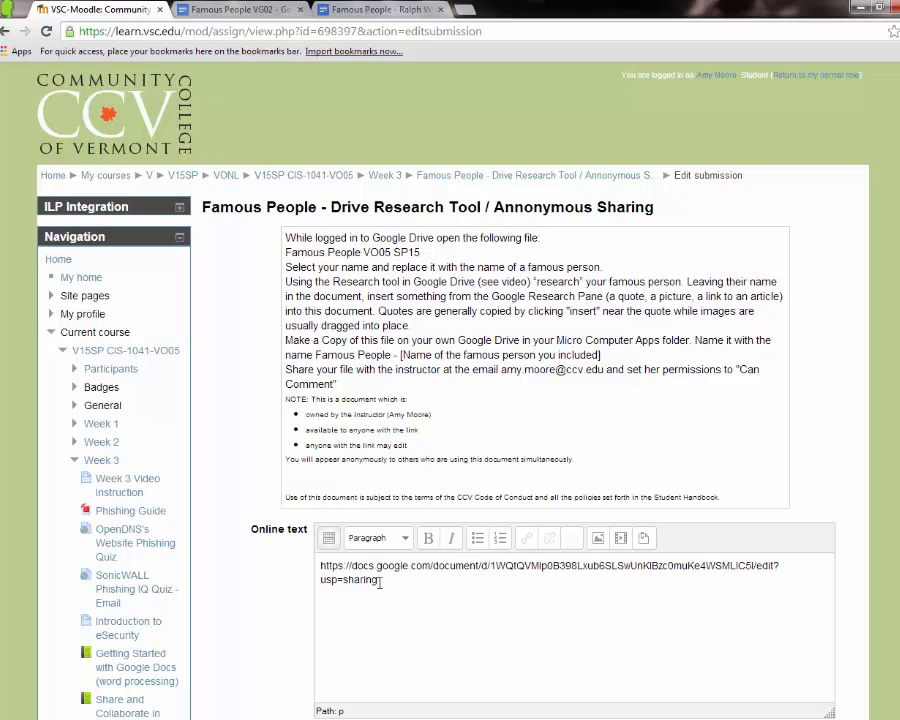
pyautogui.moveTo(380, 582); pyautogui.dragTo(318, 563)
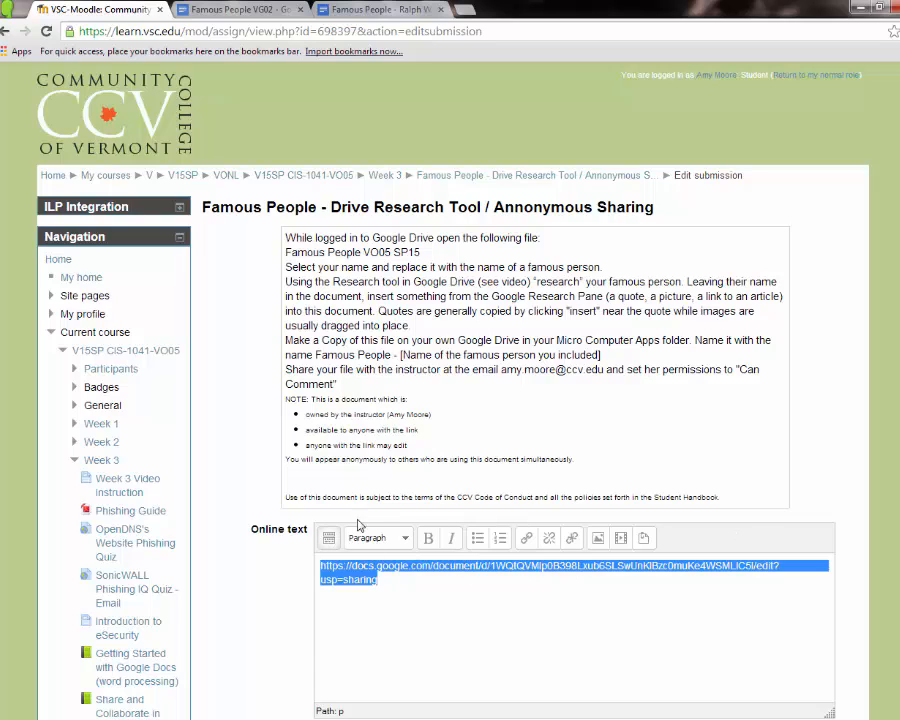
pyautogui.moveTo(455, 585); pyautogui.dragTo(294, 546)
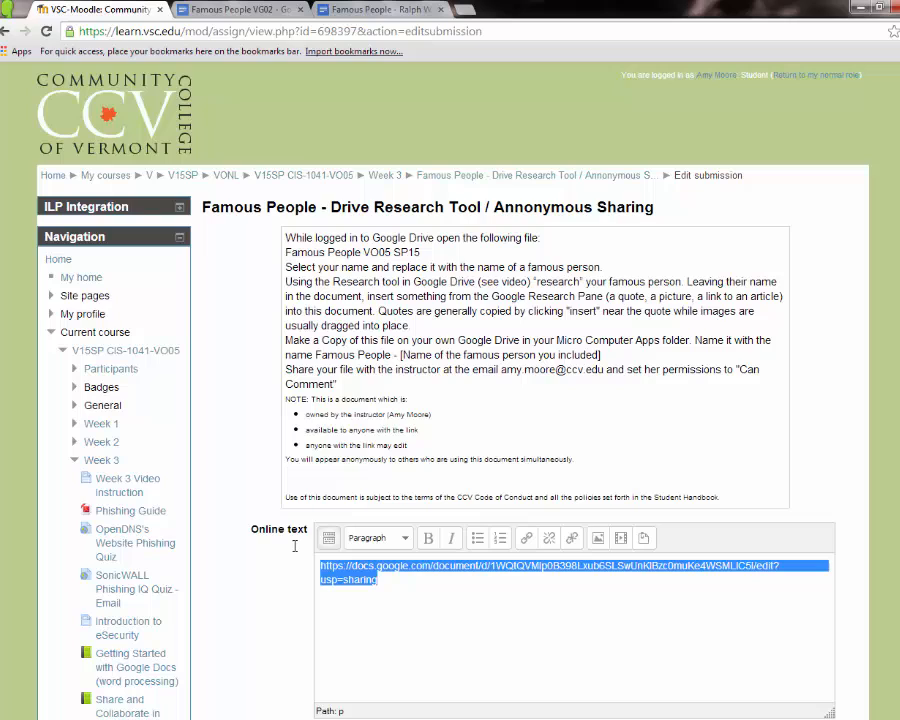
# Make the pasted URL a link to the doc that opens in a new window (_blank)
pyautogui.click(525, 546)
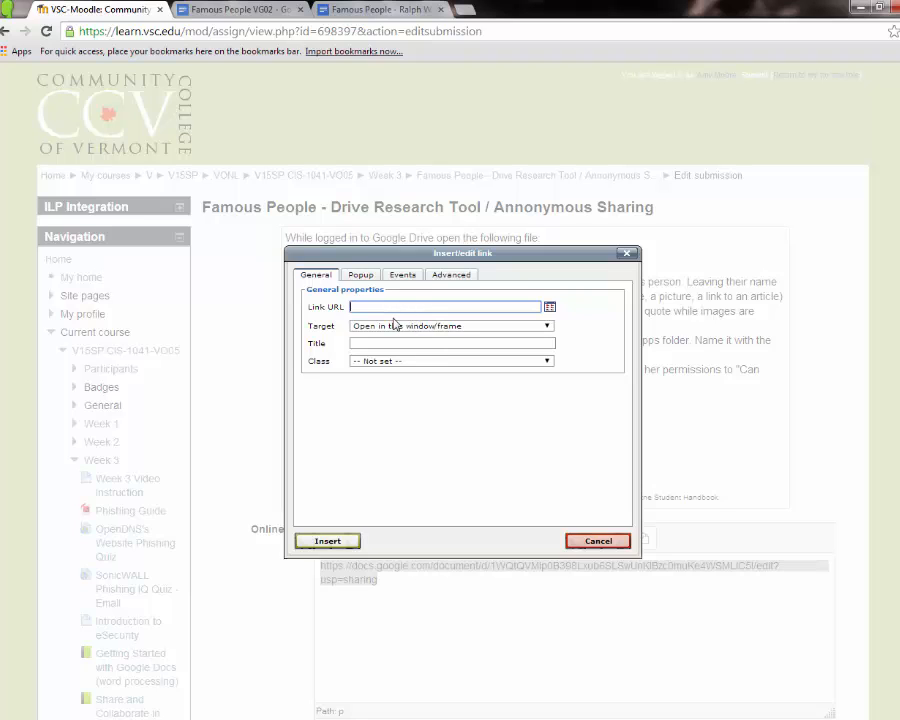
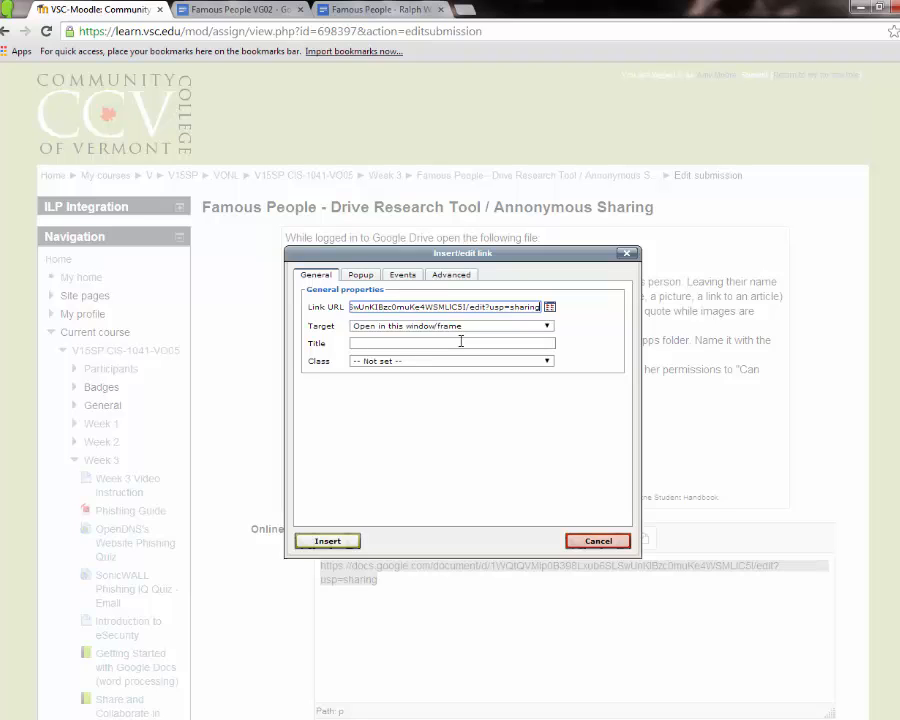
pyautogui.click(516, 330)
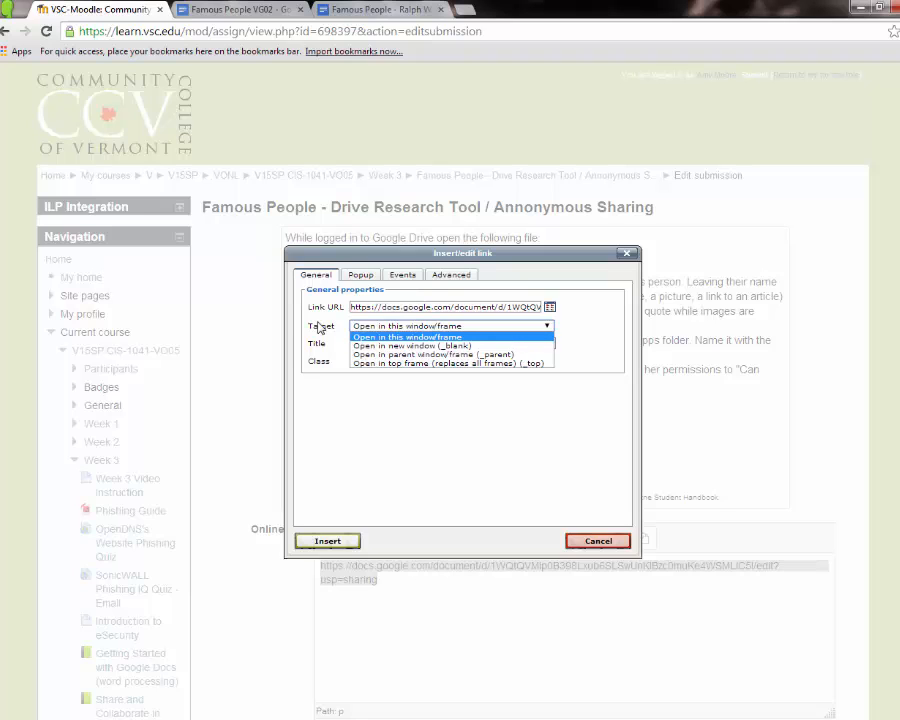
pyautogui.click(455, 346)
pyautogui.click(475, 343)
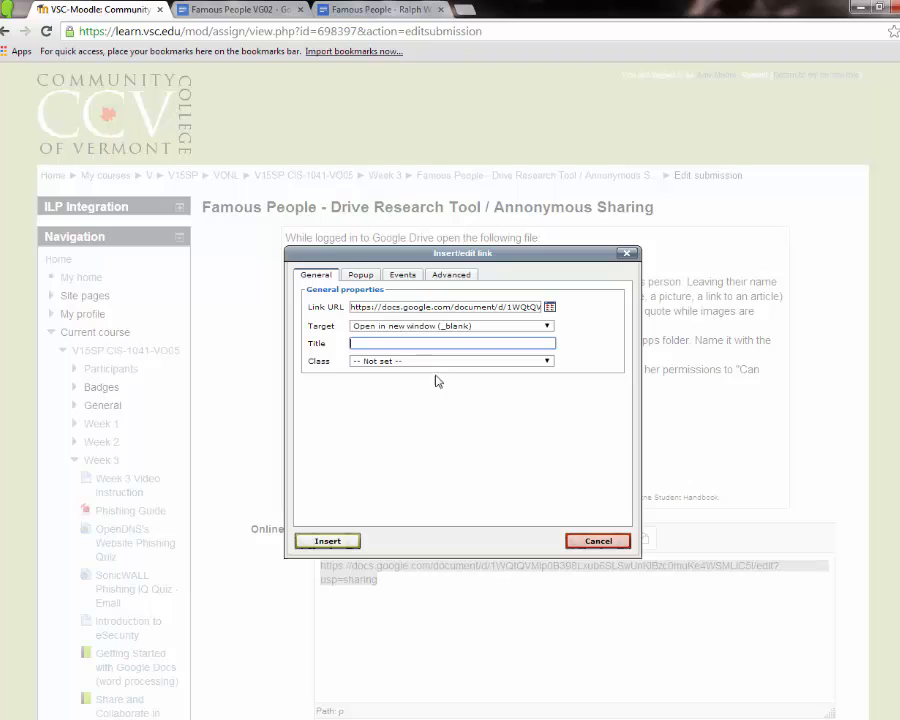
pyautogui.click(338, 540)
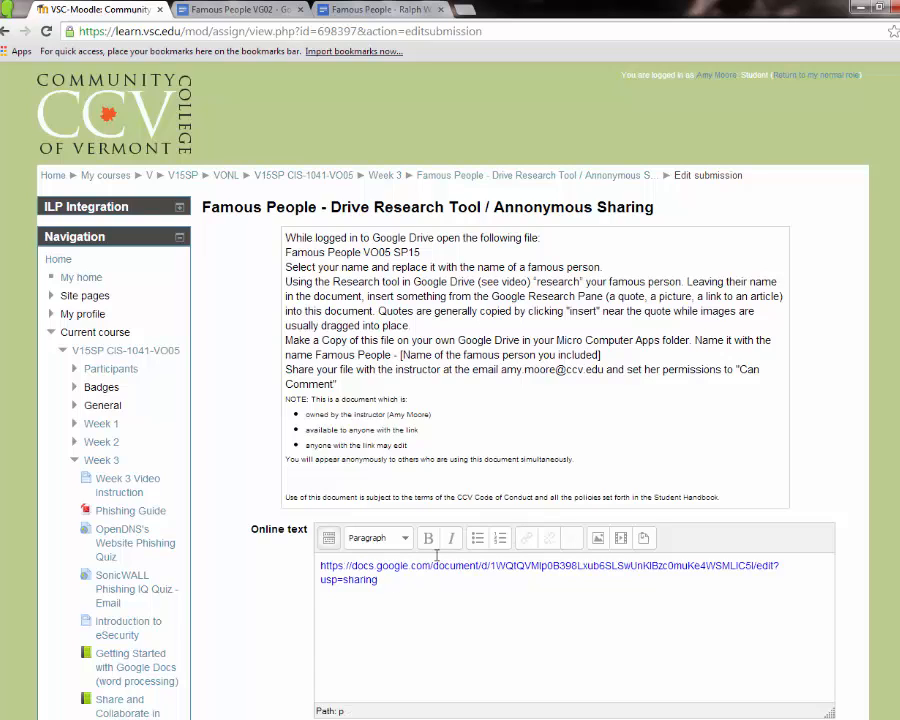
# Type 'And here's a copy with using some text to link' and 'This is my Famous People homework assignment' below the URL
pyautogui.write("And here's a copy with ")
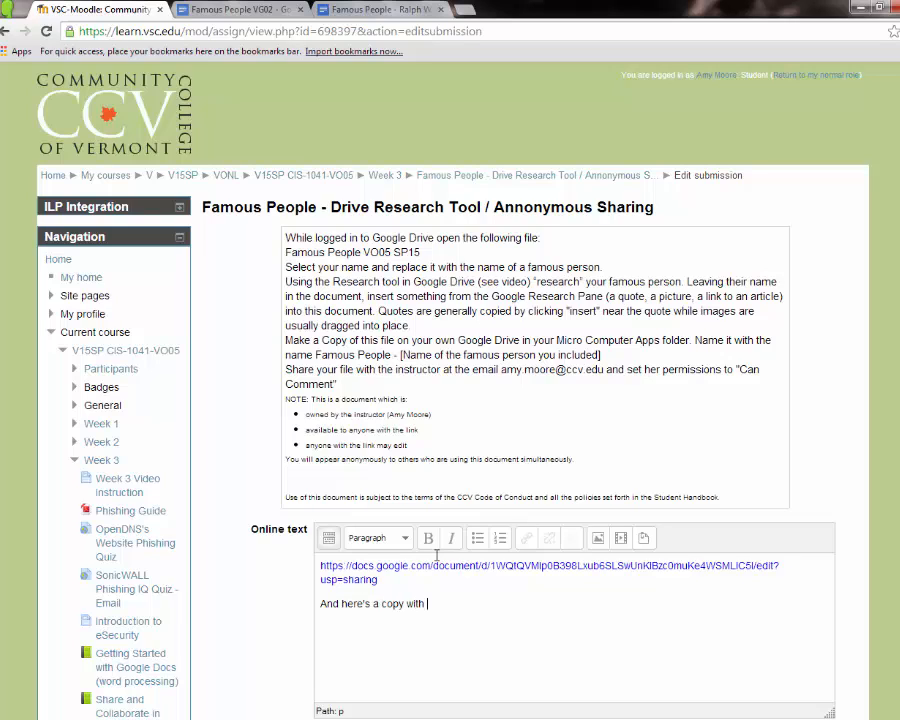
pyautogui.write('using some text to link ')
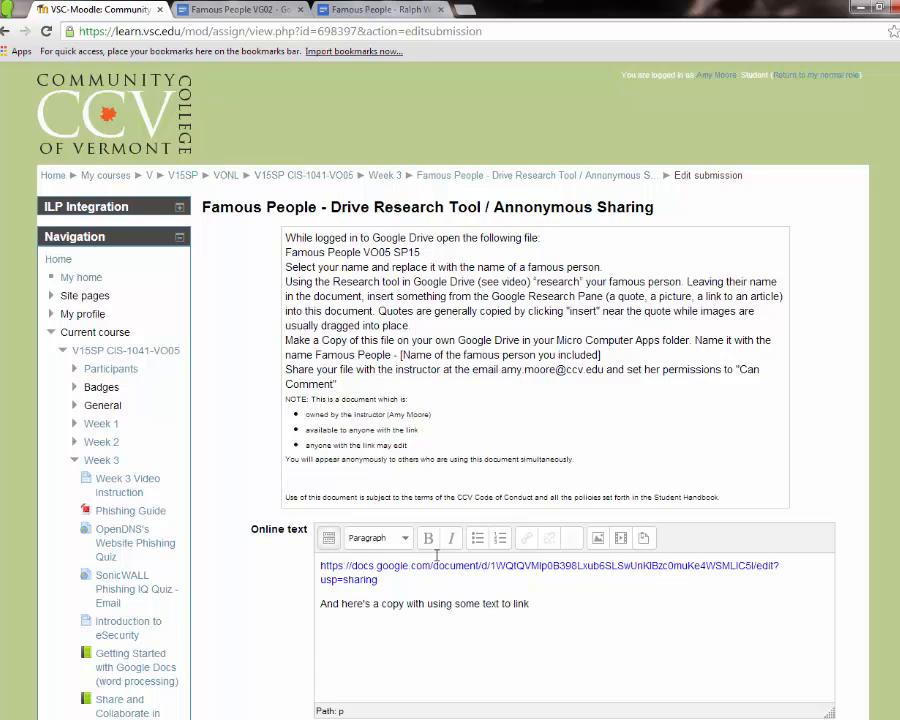
pyautogui.write('This is my Famous People home')
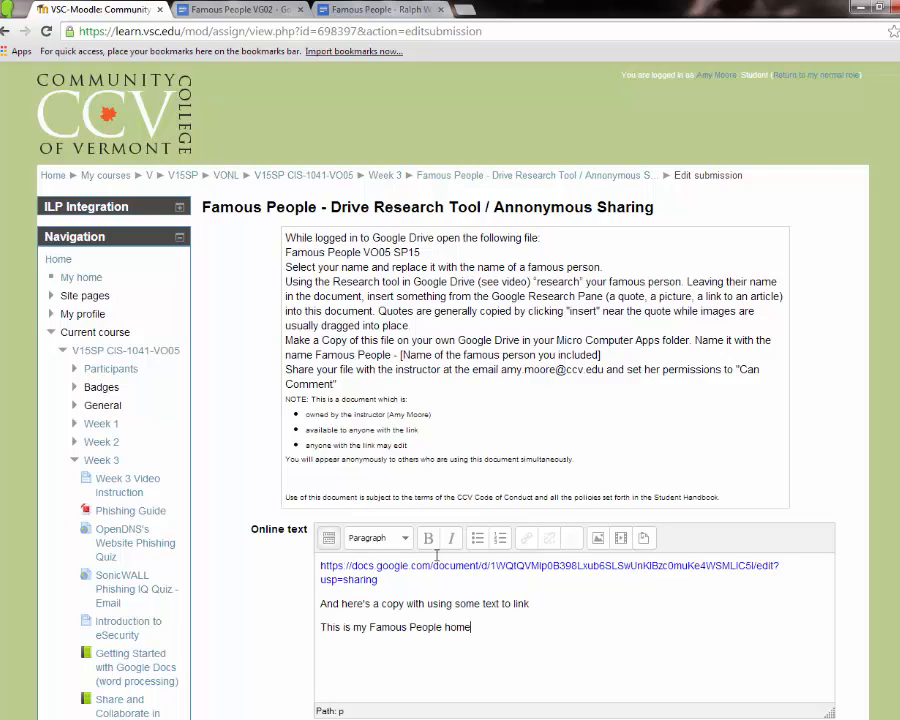
pyautogui.write('work assignment')
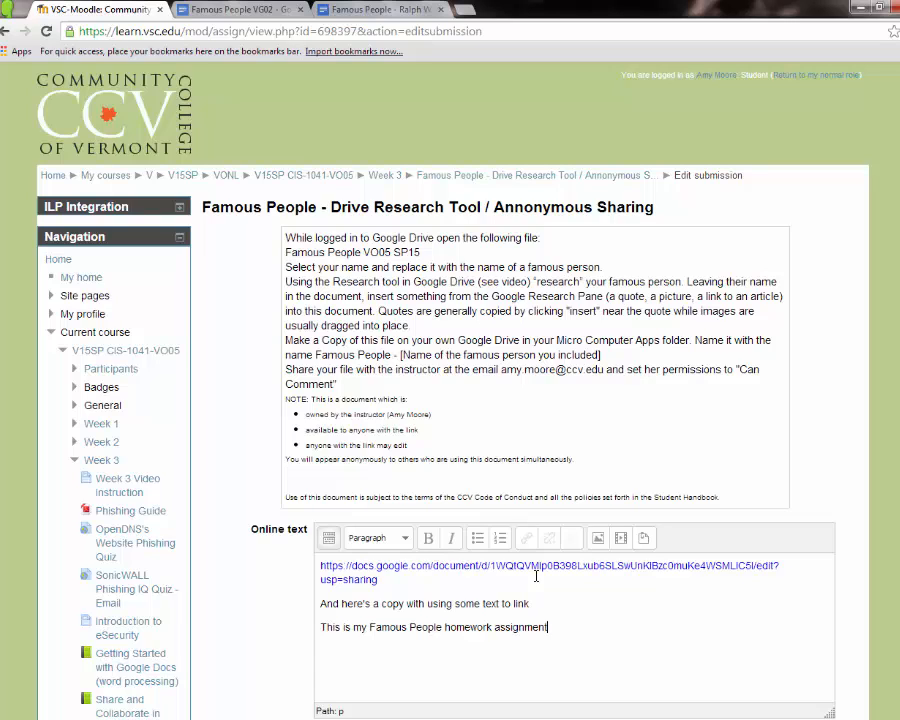
# Link 'Famous People homework assignment' to the doc URL, opening in a new window (_blank)
pyautogui.moveTo(370, 629); pyautogui.dragTo(564, 630)
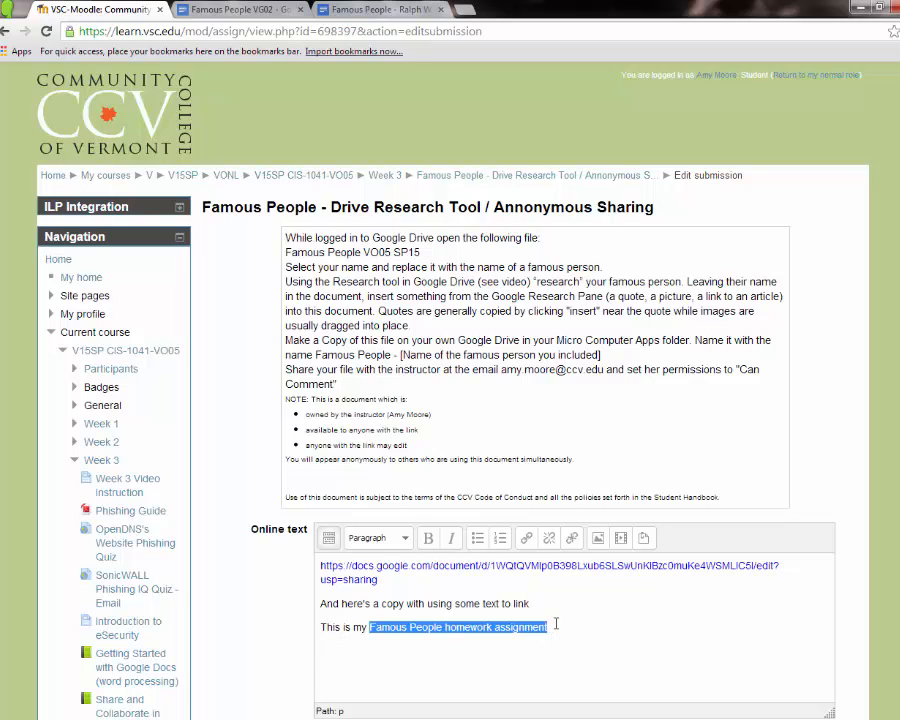
pyautogui.click(526, 538)
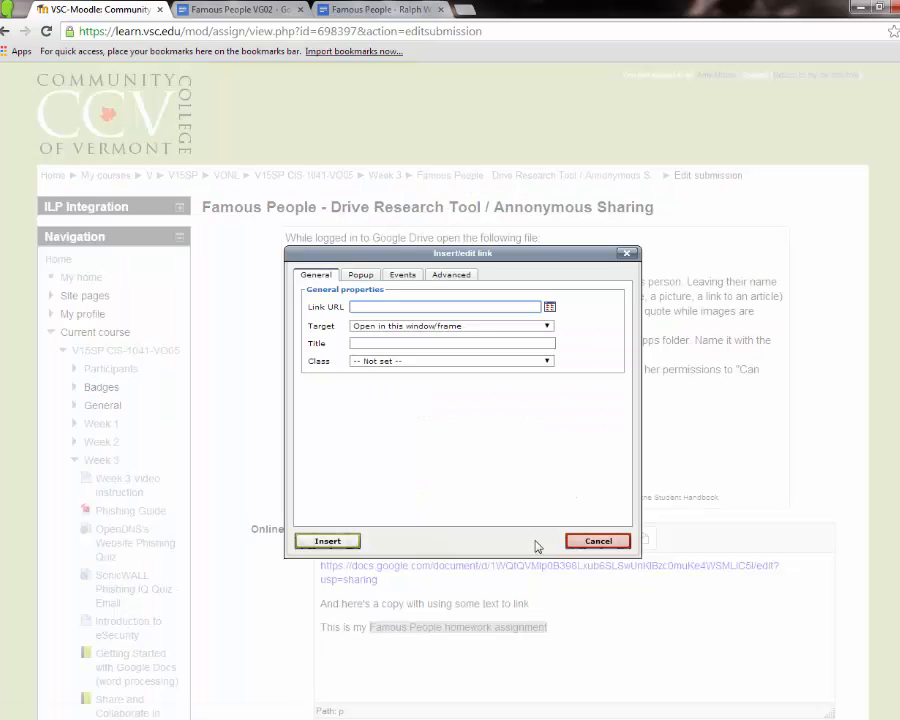
pyautogui.click(477, 327)
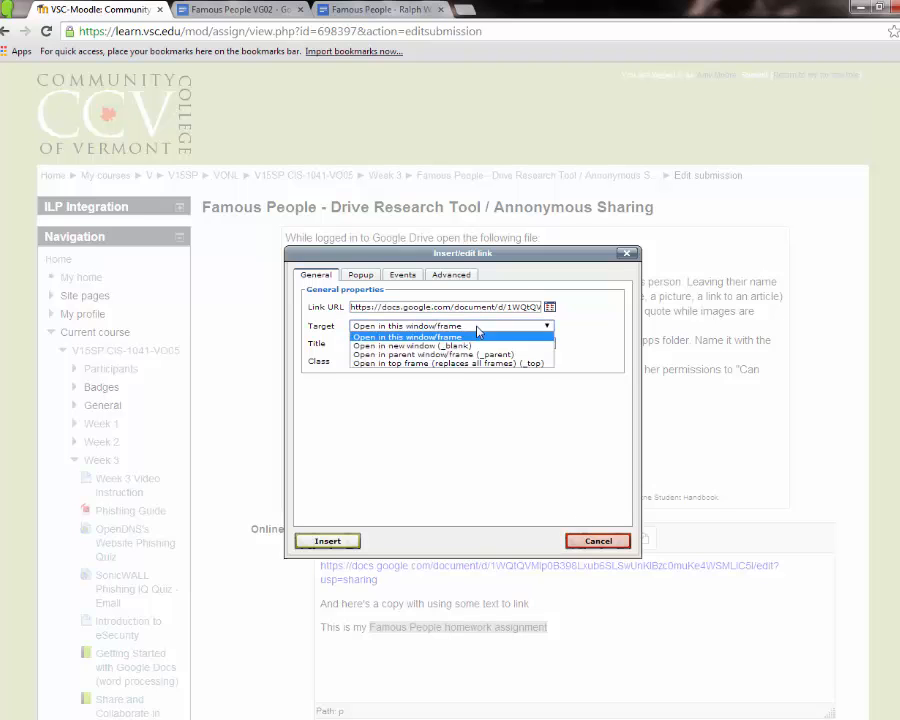
pyautogui.click(474, 346)
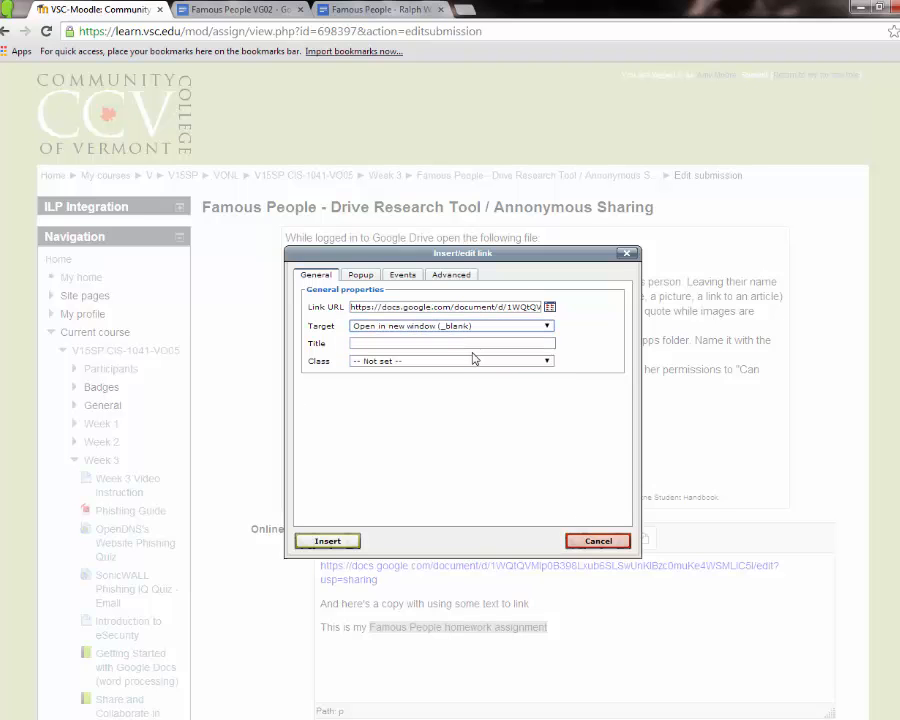
pyautogui.click(327, 541)
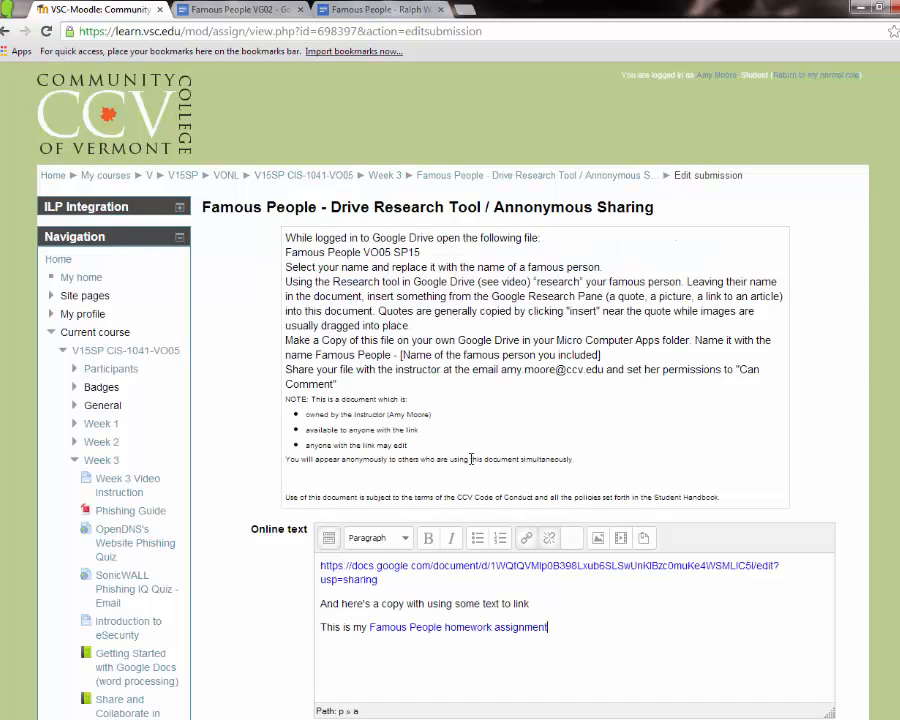
# Save the online text submission so the assignment shows Submitted for grading
pyautogui.click(549, 539)
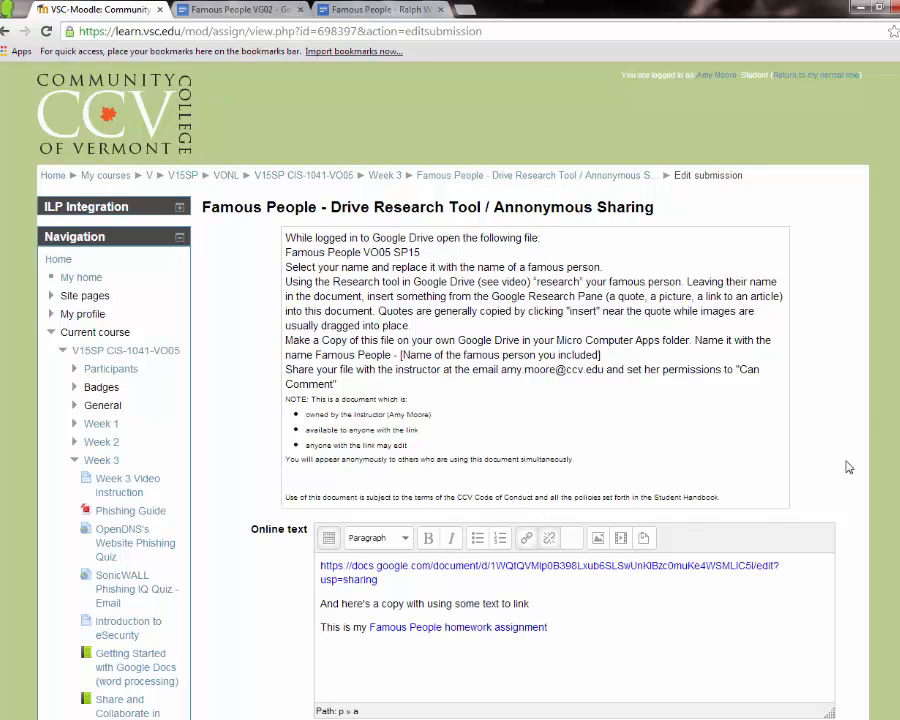
pyautogui.scroll(-2, 632, 256)
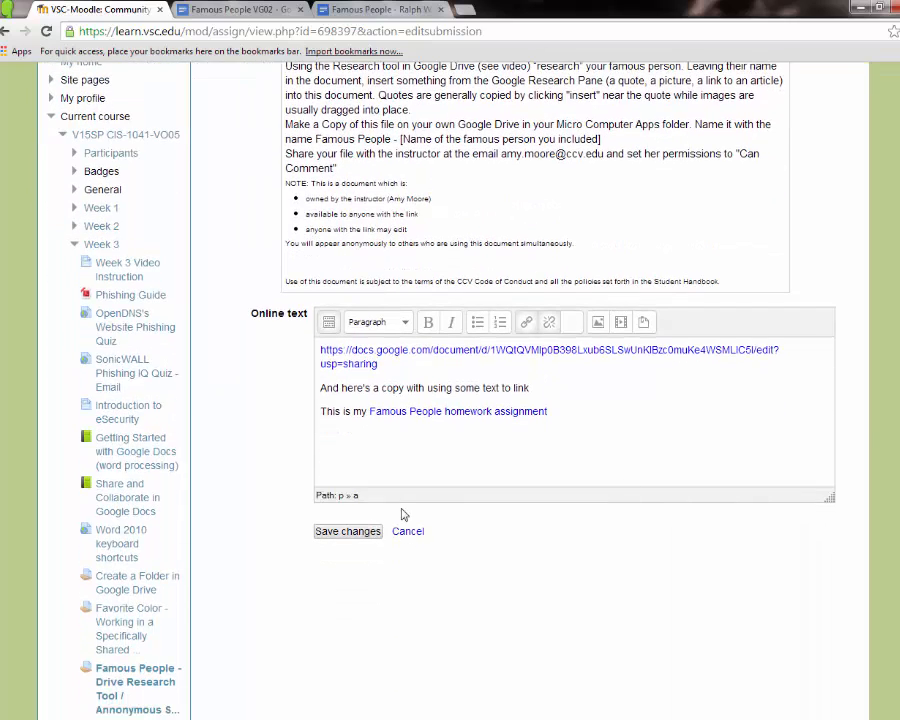
pyautogui.click(350, 532)
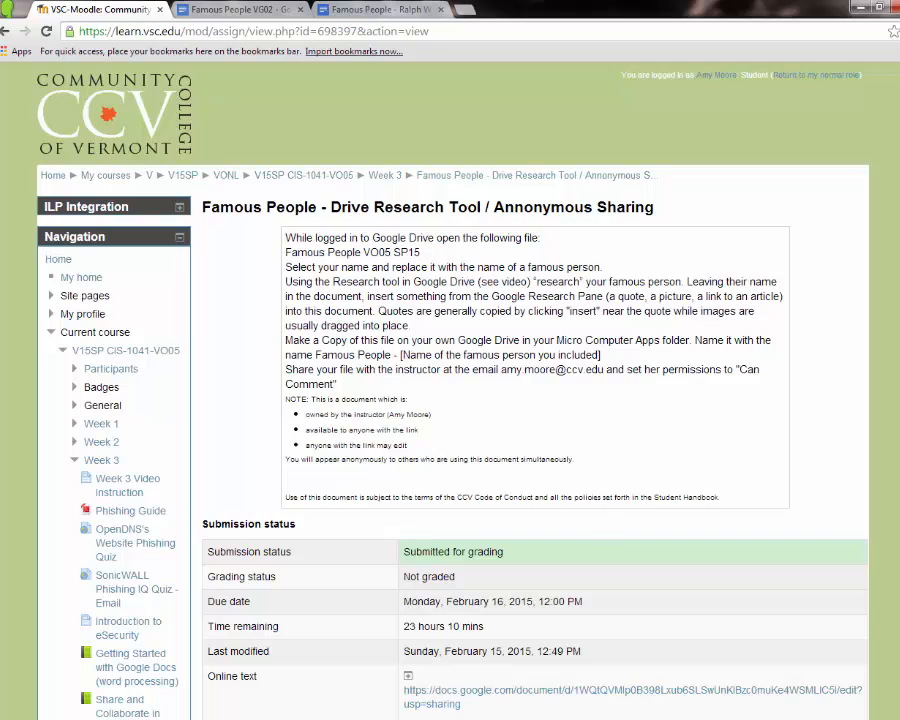
# Expand the submitted text and check both links open the Emerson doc in new tabs
pyautogui.scroll(-2, 459, 511)
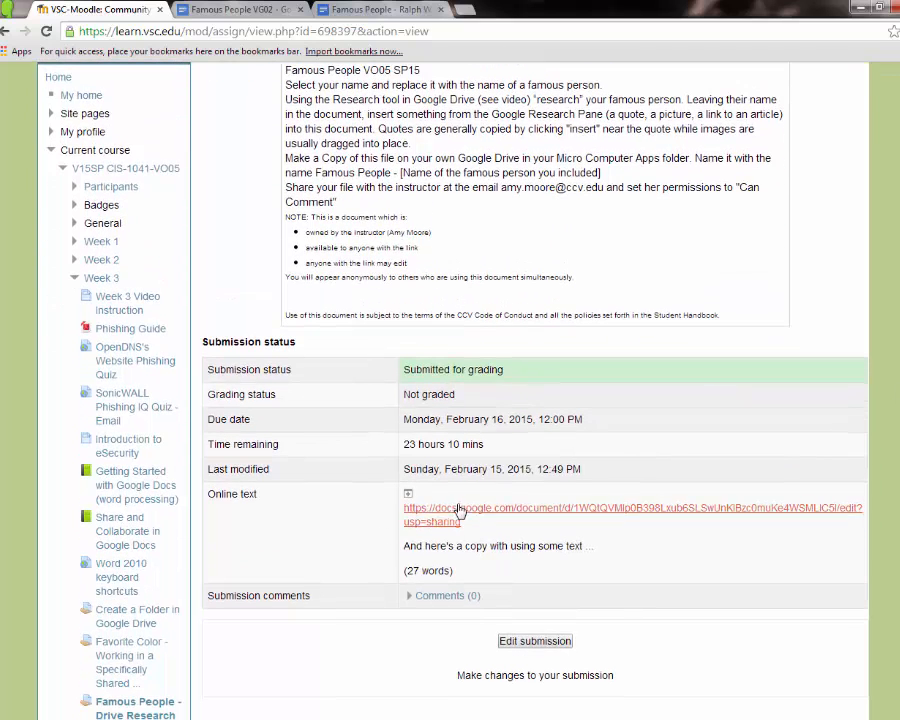
pyautogui.click(408, 494)
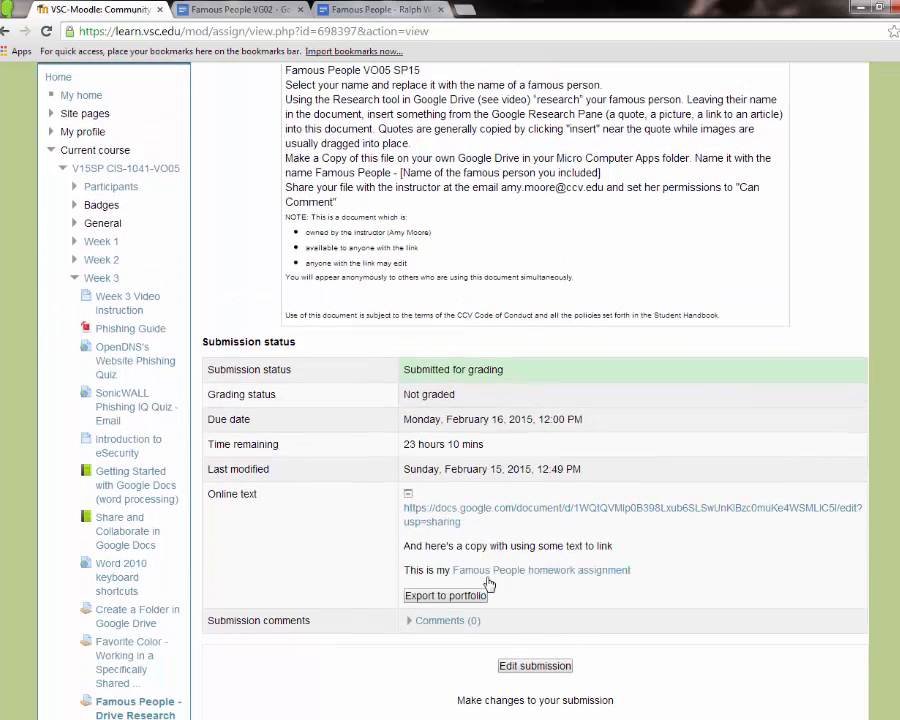
pyautogui.click(454, 512)
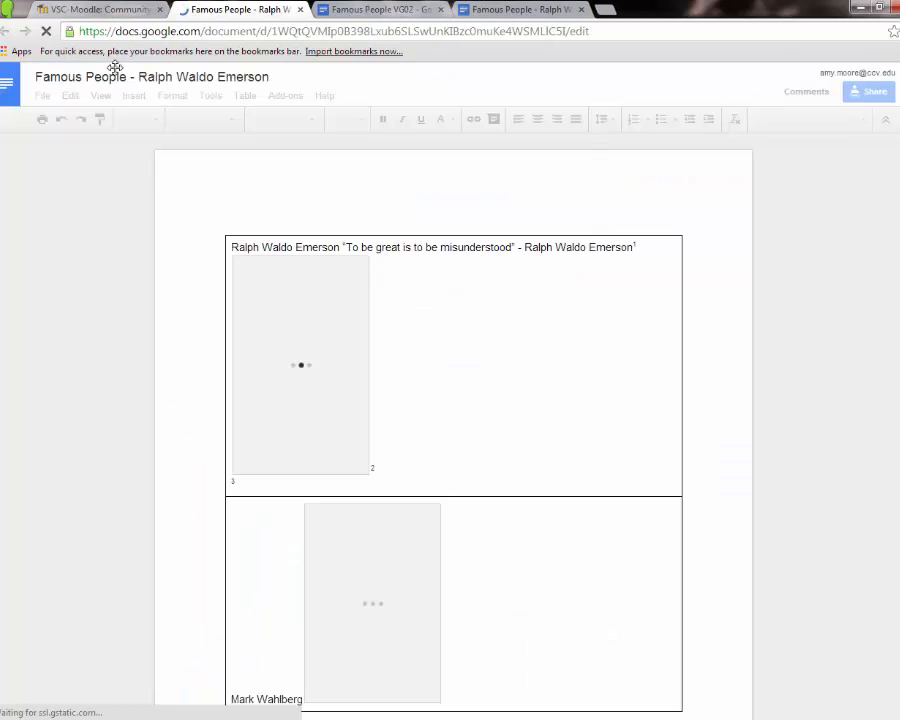
pyautogui.click(84, 10)
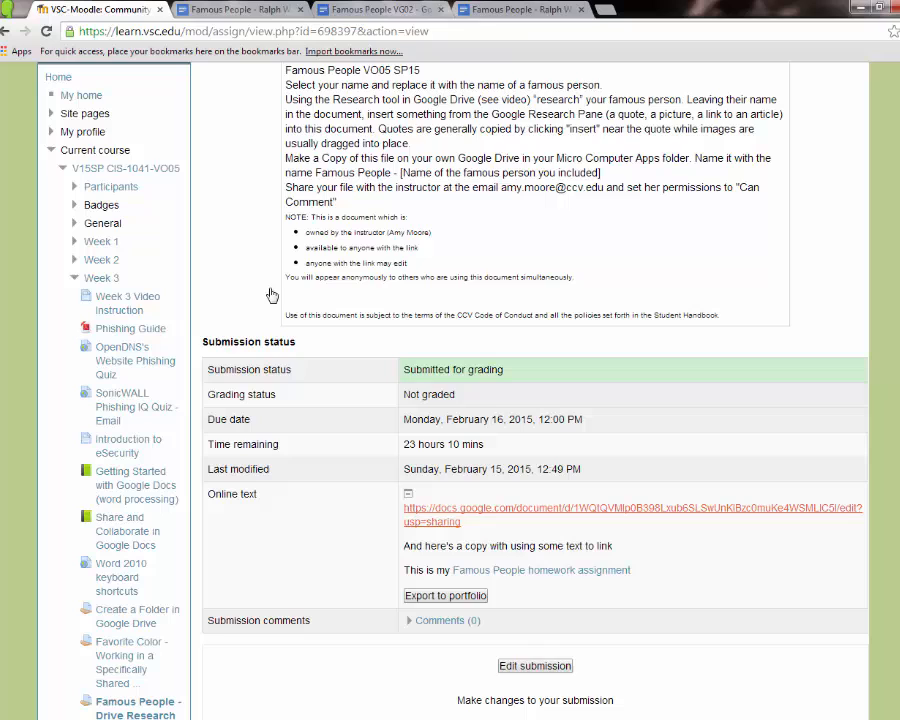
pyautogui.click(540, 572)
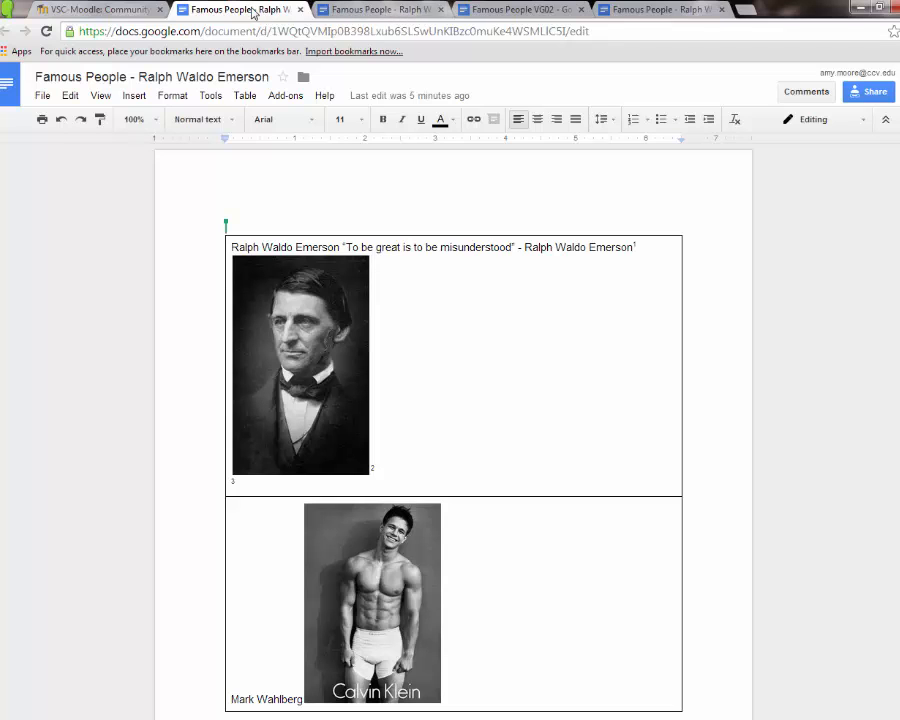
pyautogui.click(105, 14)
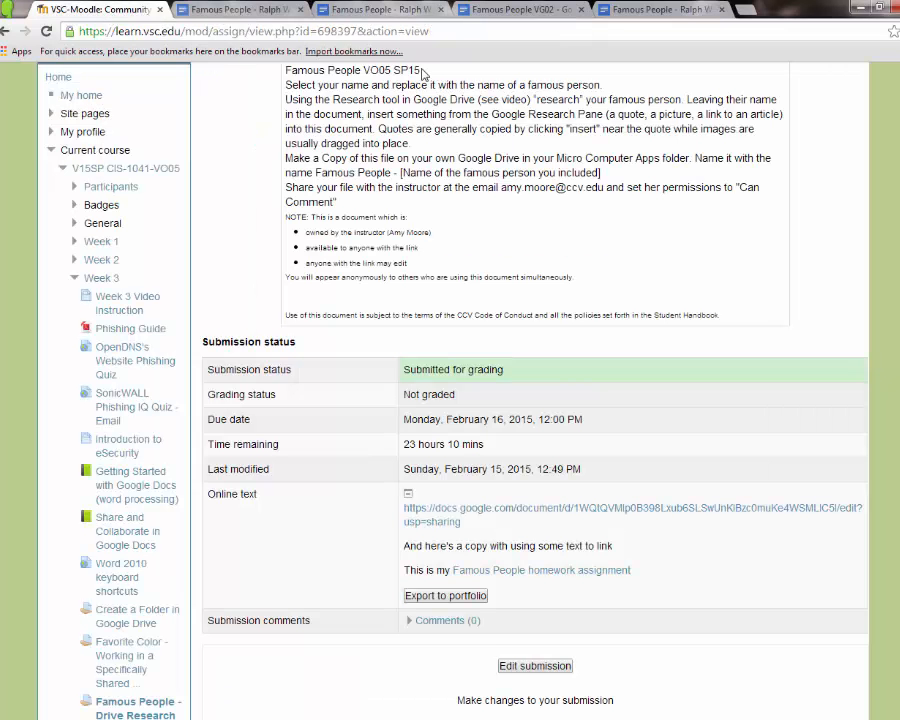